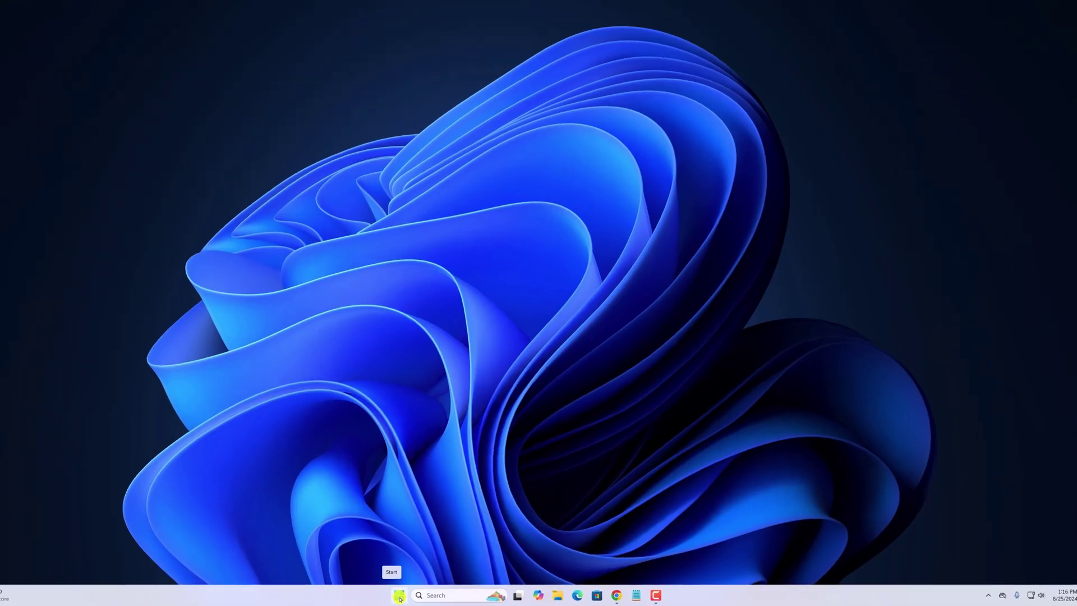
Restart the PC from the Start menu's power options.
{"action": "left_click", "coordinate": [417, 596]}
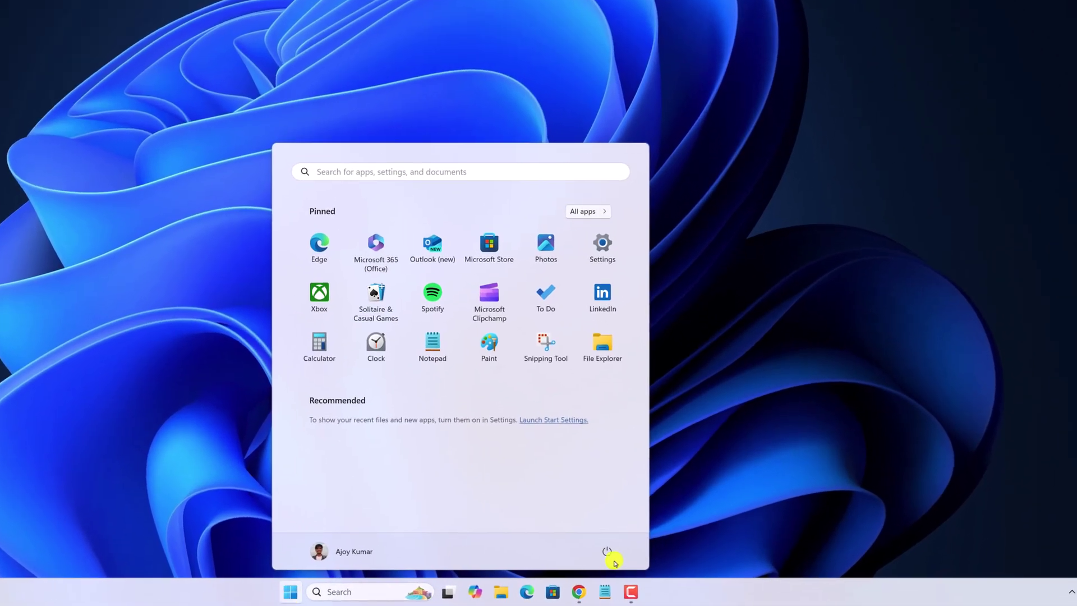
{"action": "left_click", "coordinate": [607, 551]}
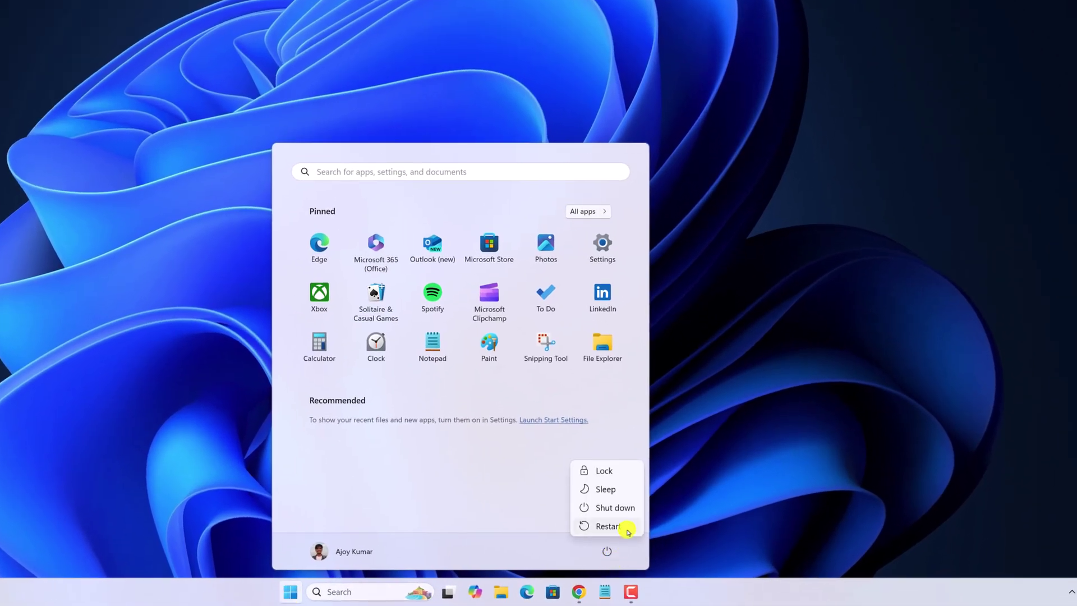
{"action": "left_click", "coordinate": [607, 527]}
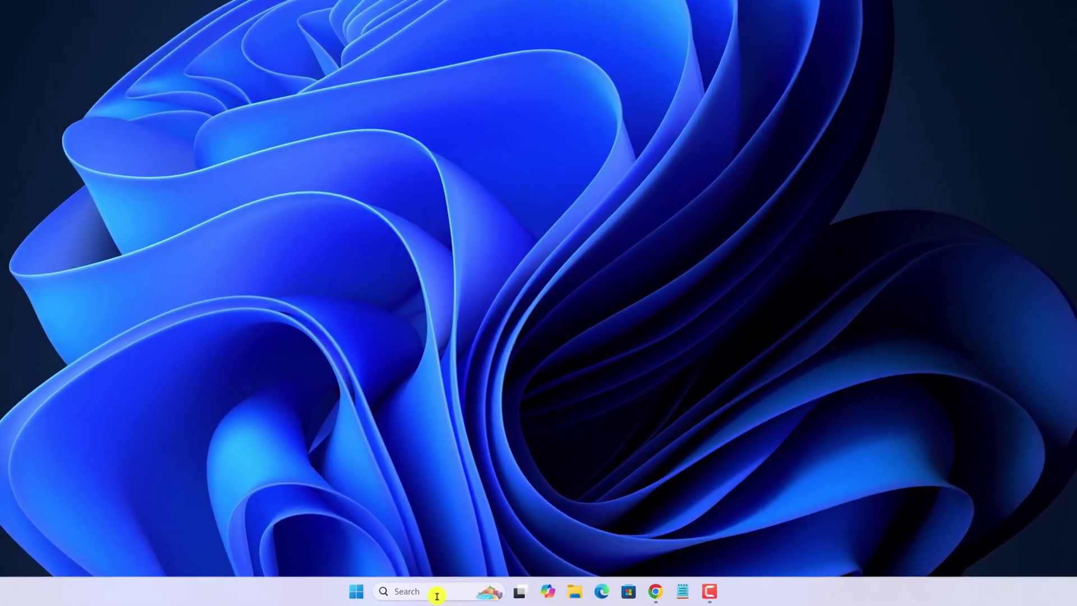
Open View network connections and show the context menu of the not-connected Wi-Fi adapter.
{"action": "left_click", "coordinate": [447, 595]}
{"action": "type", "text": "view network connections"}
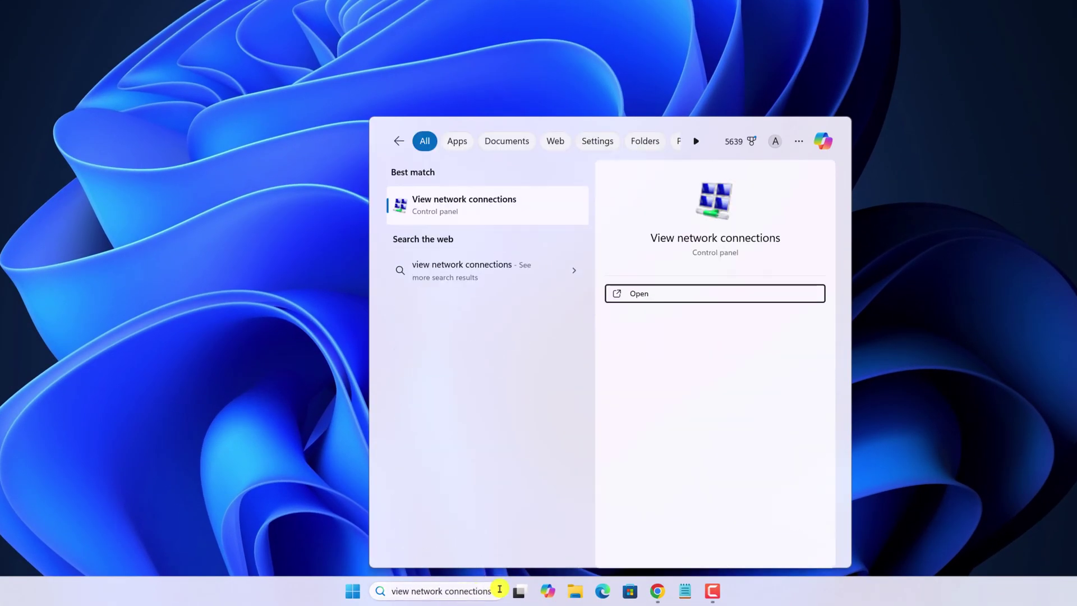
{"action": "left_click", "coordinate": [481, 204]}
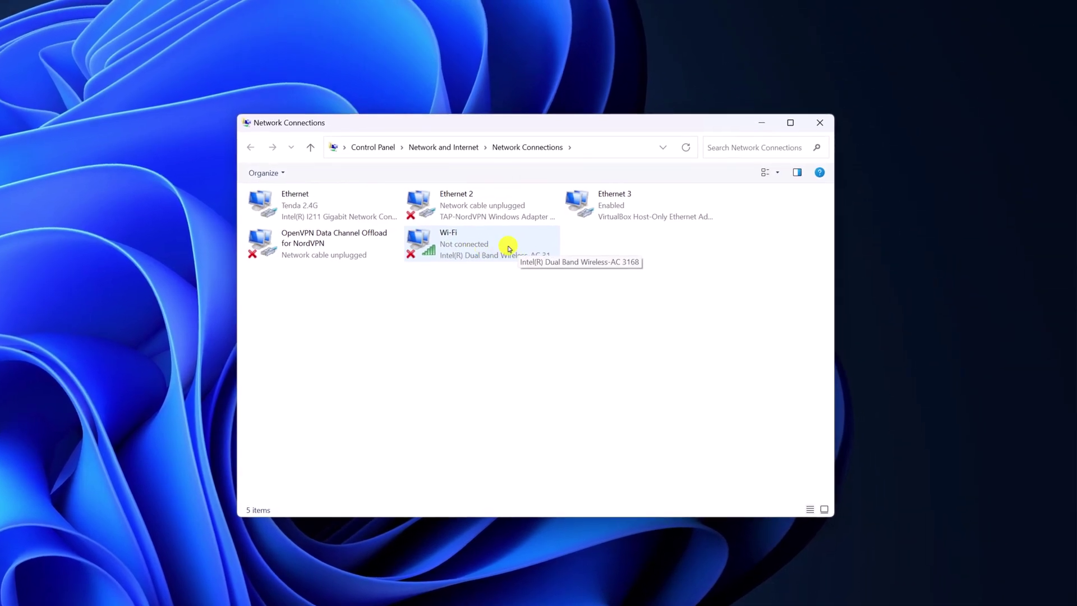
{"action": "left_click", "coordinate": [514, 249]}
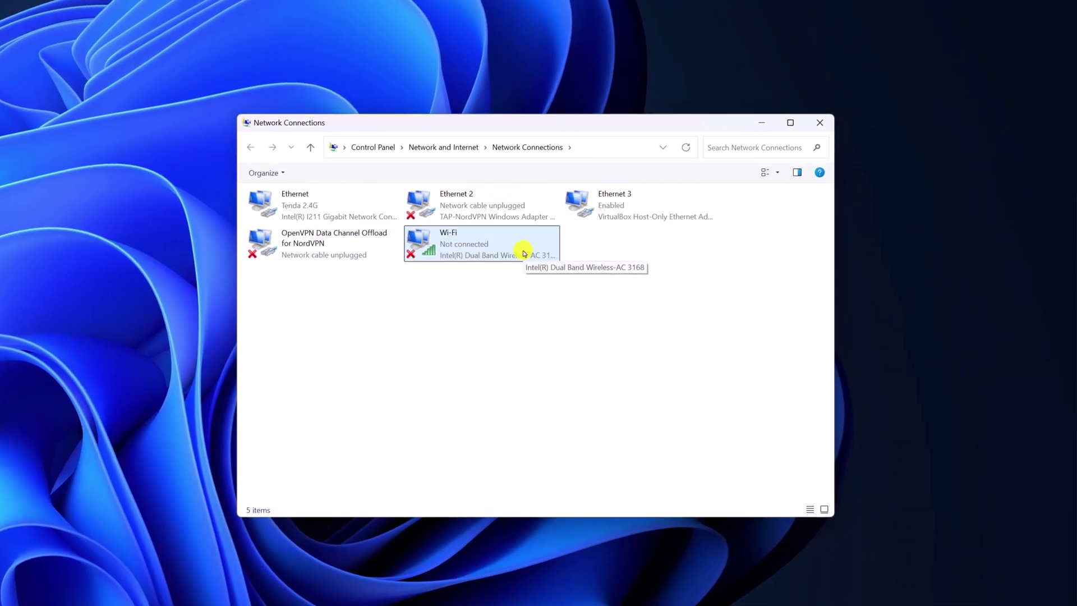
{"action": "right_click", "coordinate": [525, 253]}
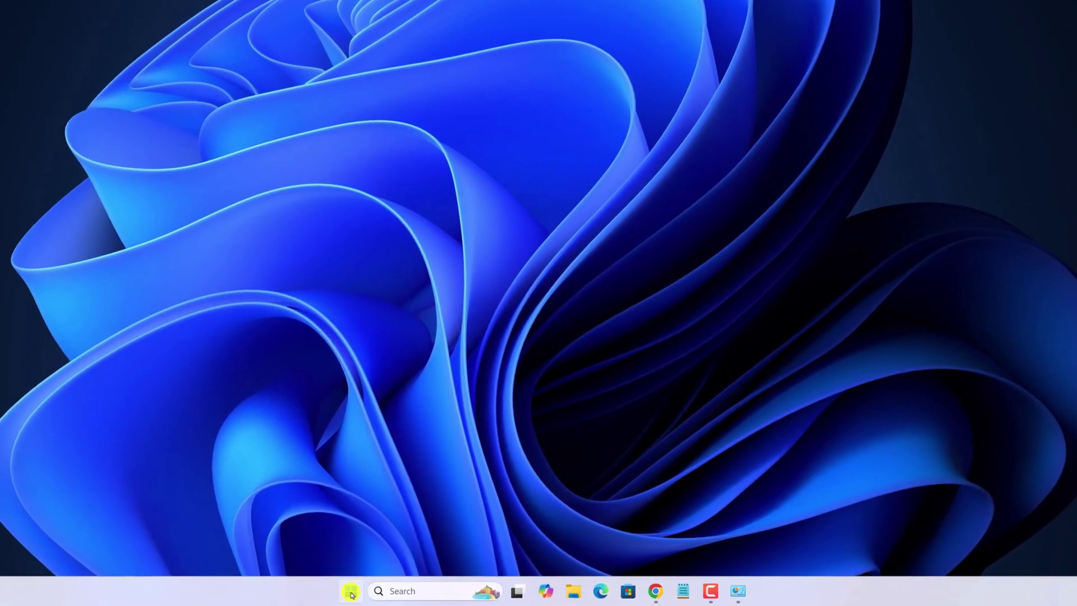
Open Device Manager, expand Network adapters and select the Intel Dual Band Wireless-AC 3168.
{"action": "right_click", "coordinate": [352, 593]}
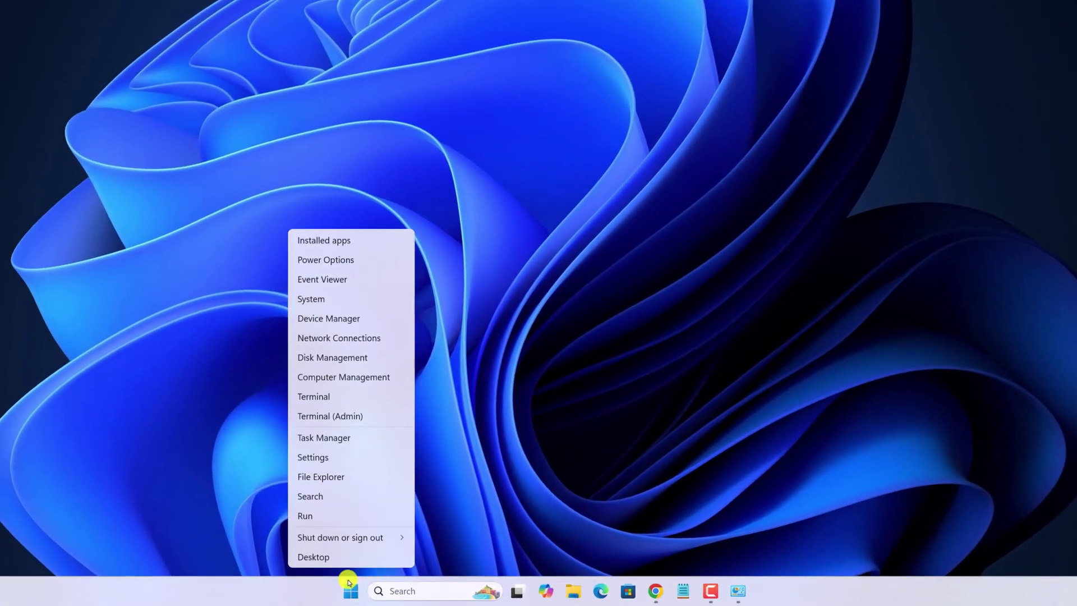
{"action": "left_click", "coordinate": [348, 320]}
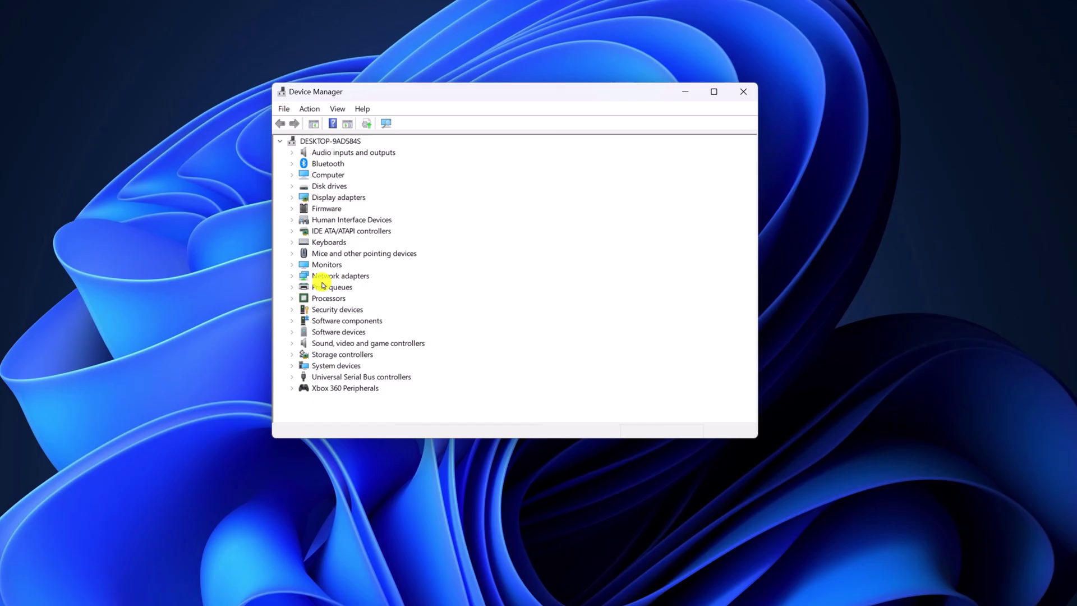
{"action": "left_click", "coordinate": [293, 276]}
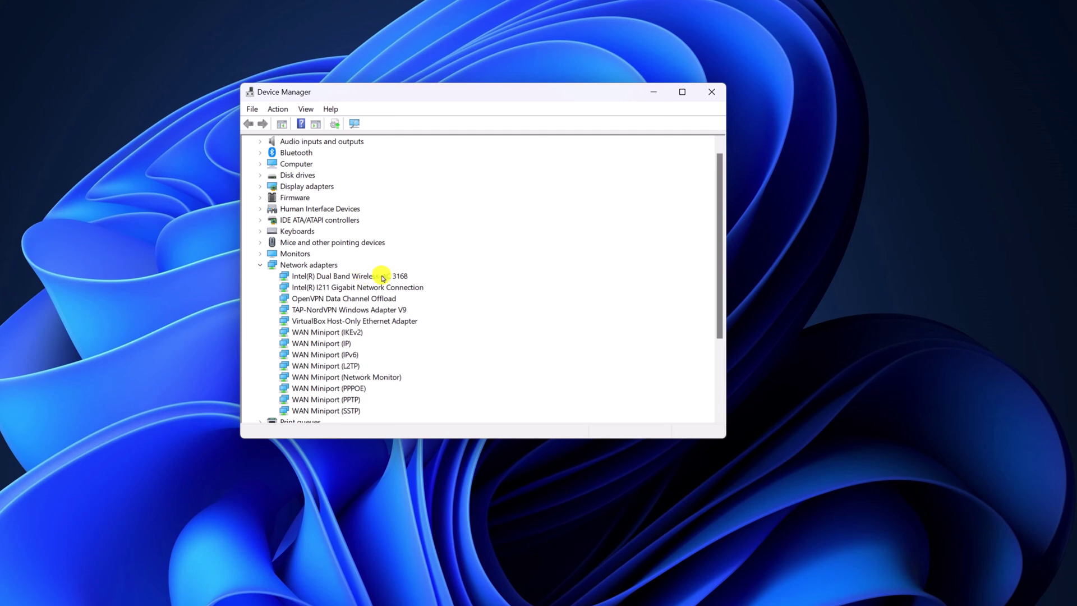
{"action": "left_click", "coordinate": [382, 277]}
Search automatically for a newer Intel wireless driver, then close the 'best driver installed' result.
{"action": "right_click", "coordinate": [383, 277]}
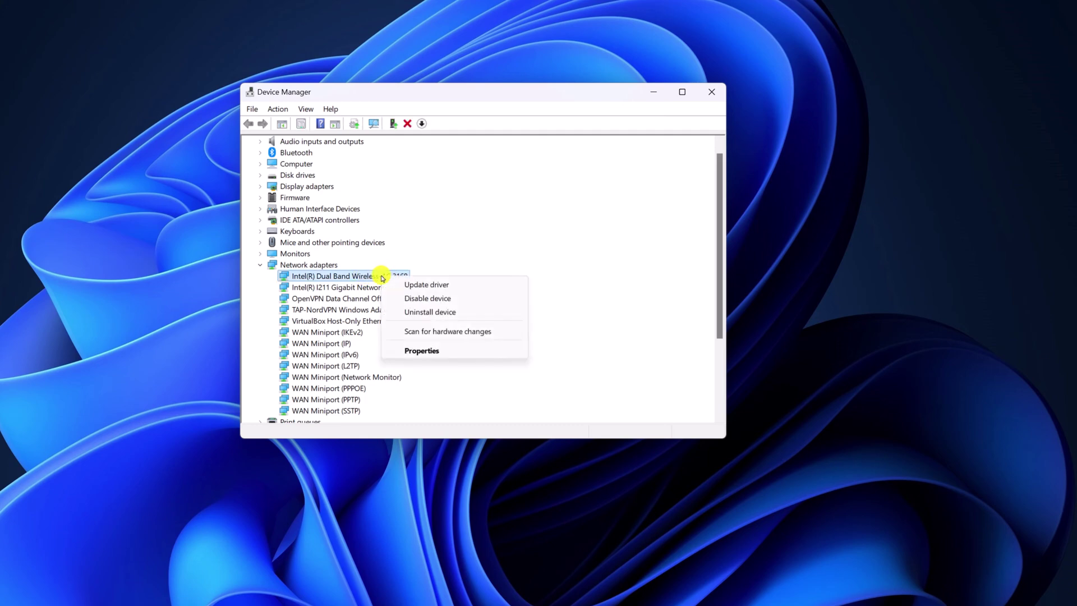
{"action": "left_click", "coordinate": [474, 288]}
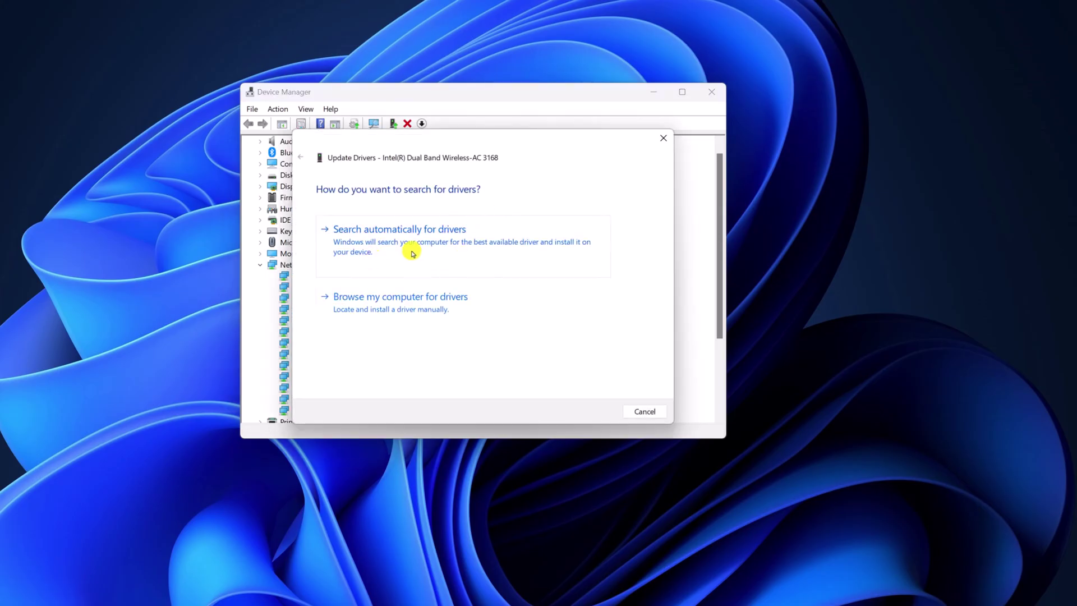
{"action": "left_click", "coordinate": [494, 253]}
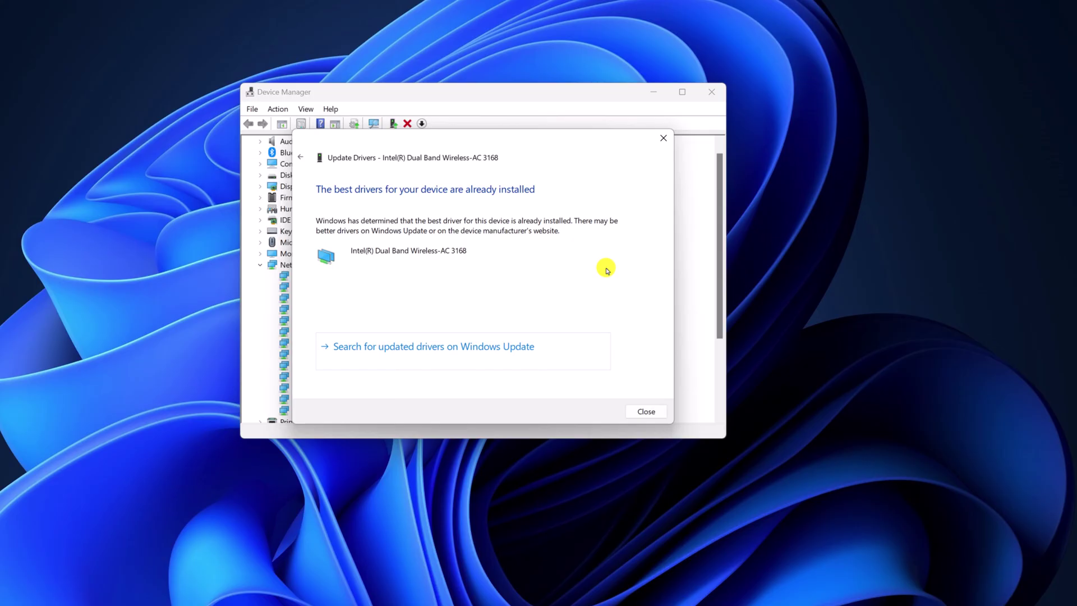
{"action": "left_click", "coordinate": [651, 412]}
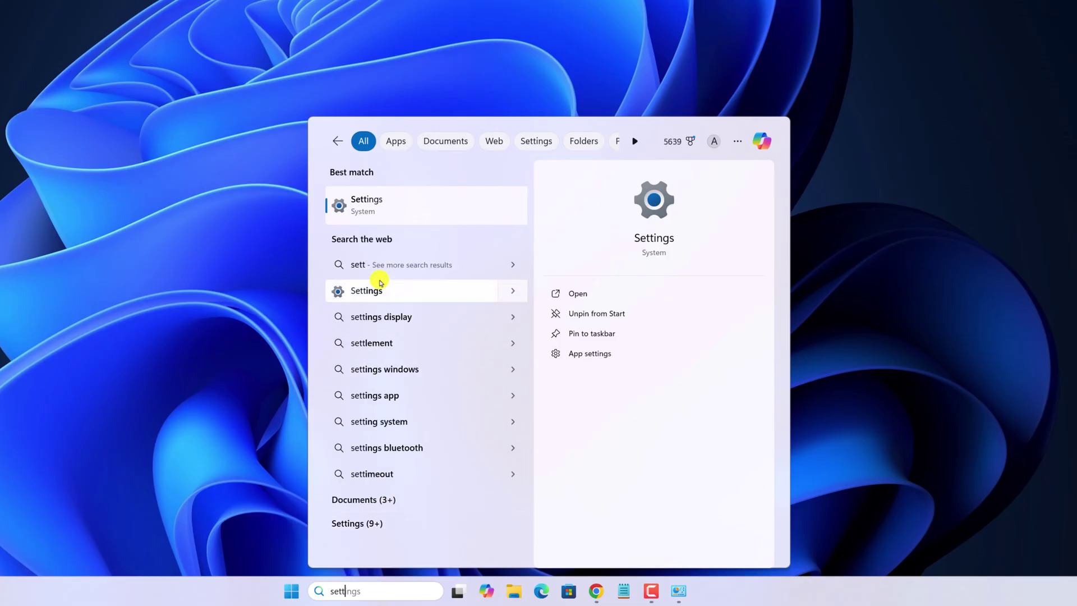
Run Check for updates on the Windows Update page in Settings.
{"action": "left_click", "coordinate": [368, 206]}
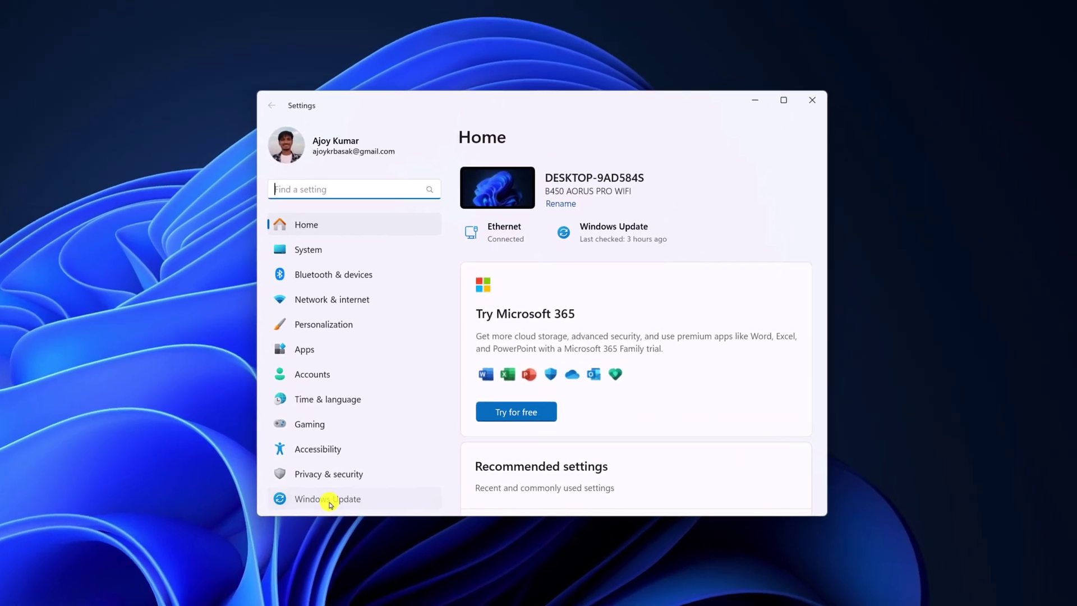
{"action": "left_click", "coordinate": [330, 501]}
{"action": "left_click", "coordinate": [771, 202]}
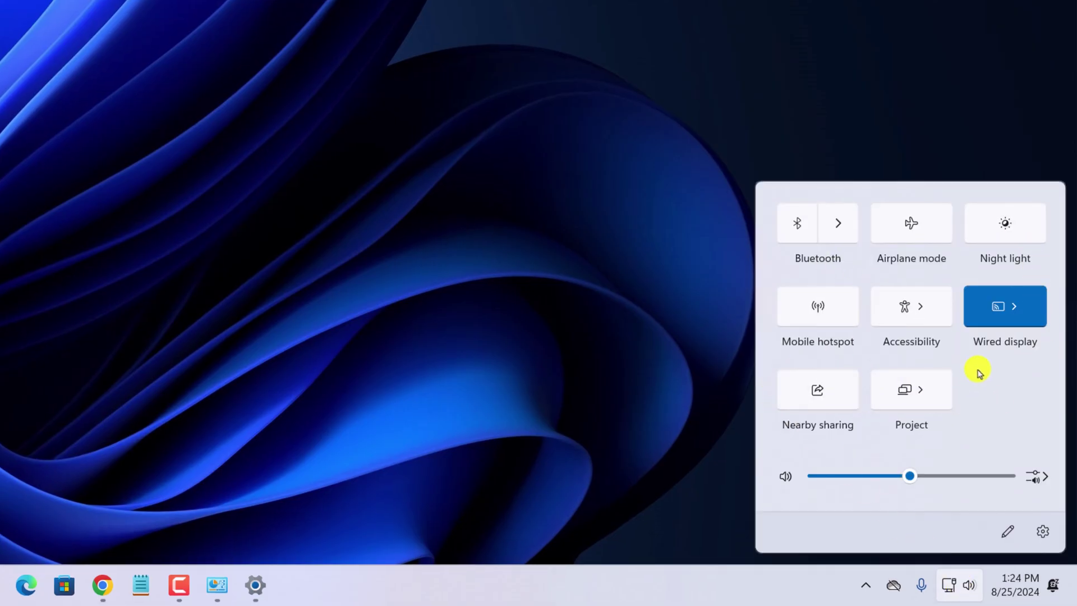
Add the Wi-Fi tile in Quick Settings edit mode, drag it to the top-left, and finish.
{"action": "left_click", "coordinate": [1008, 535]}
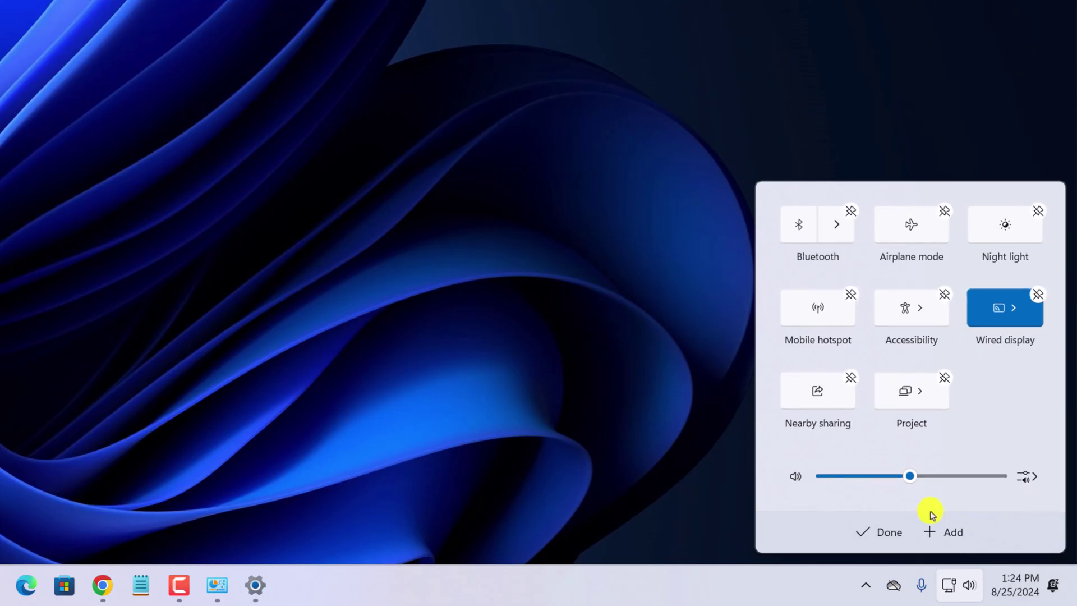
{"action": "left_click", "coordinate": [946, 533]}
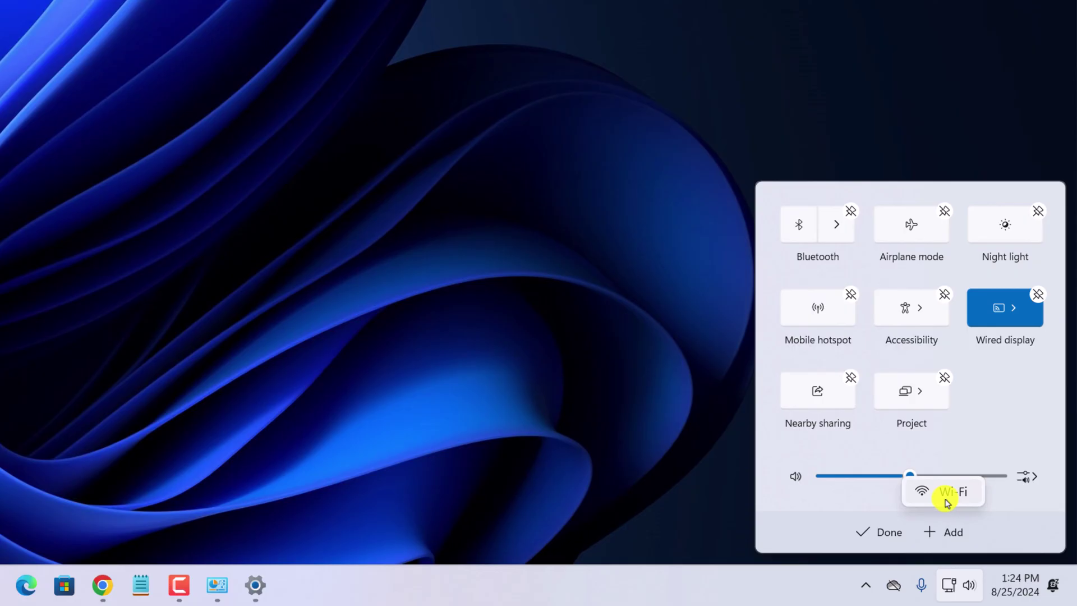
{"action": "left_click", "coordinate": [946, 502]}
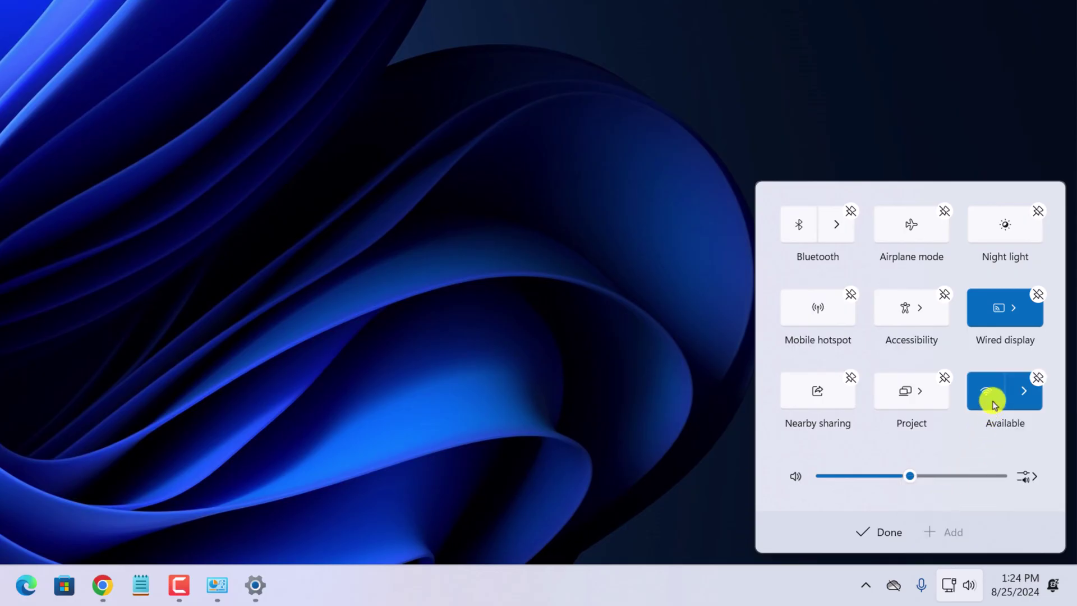
{"action": "left_click_drag", "start_coordinate": [995, 396], "coordinate": [808, 232]}
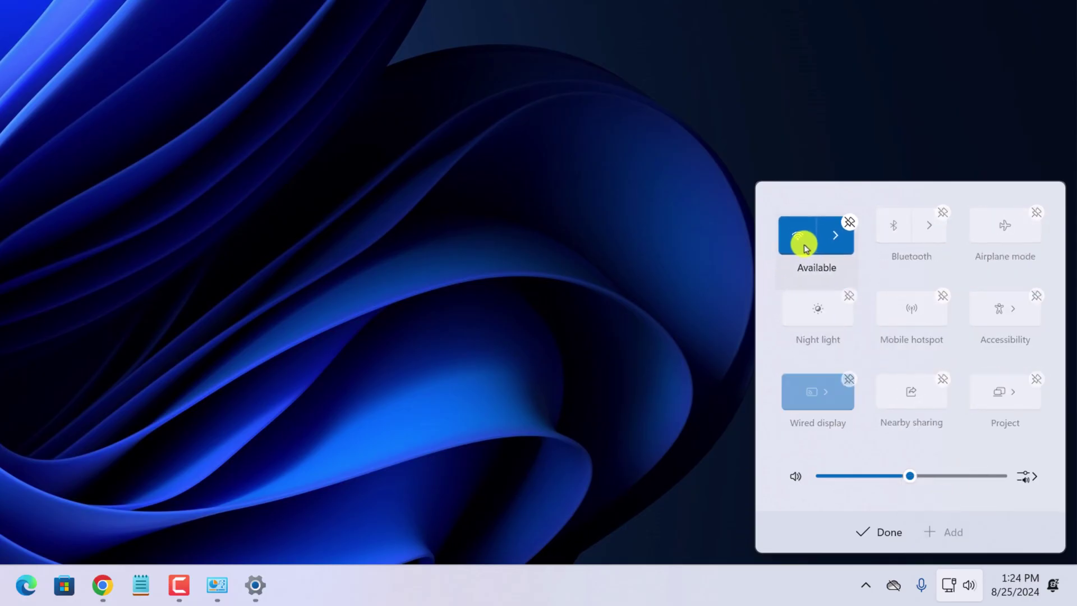
{"action": "left_click", "coordinate": [879, 532]}
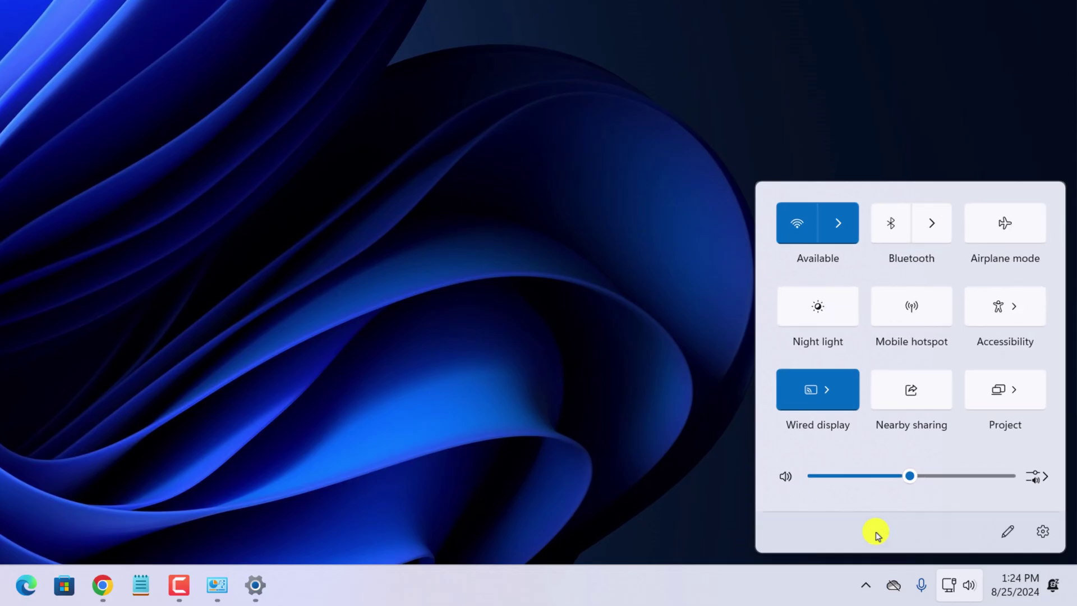
Expand the Wi-Fi tile's arrow to show the four nearby networks.
{"action": "left_click", "coordinate": [833, 223]}
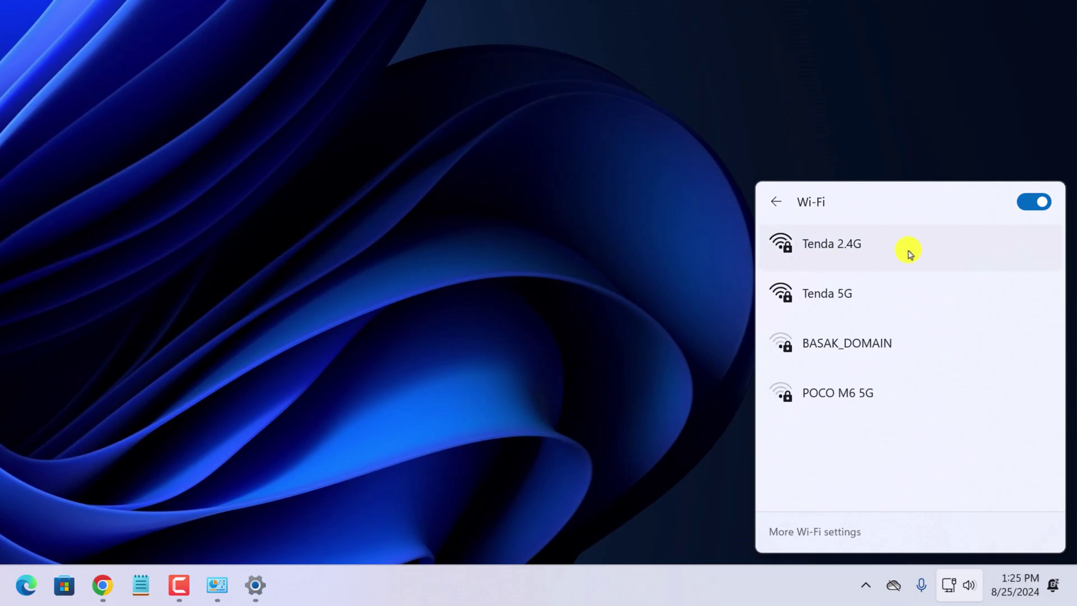